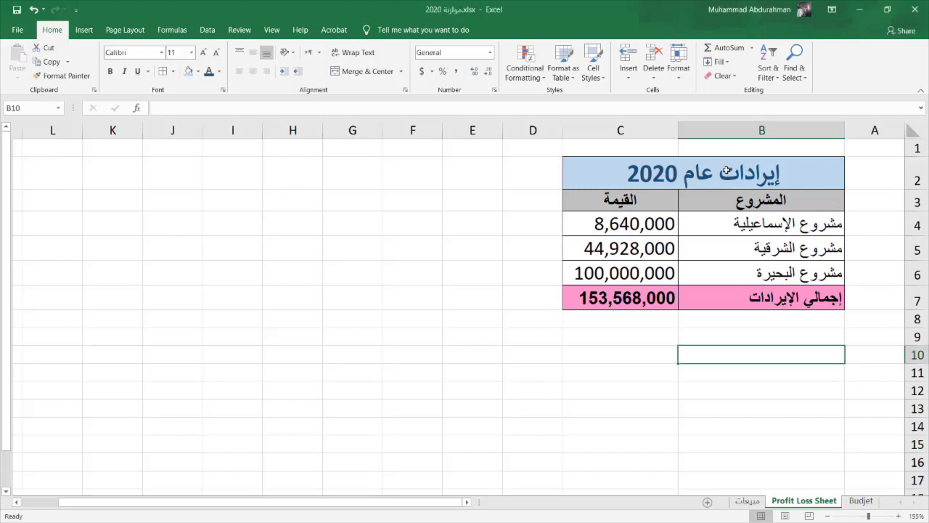
# Copy the 2020 revenue table in B2:C7.
pyautogui.moveTo(726, 171); pyautogui.dragTo(722, 294)
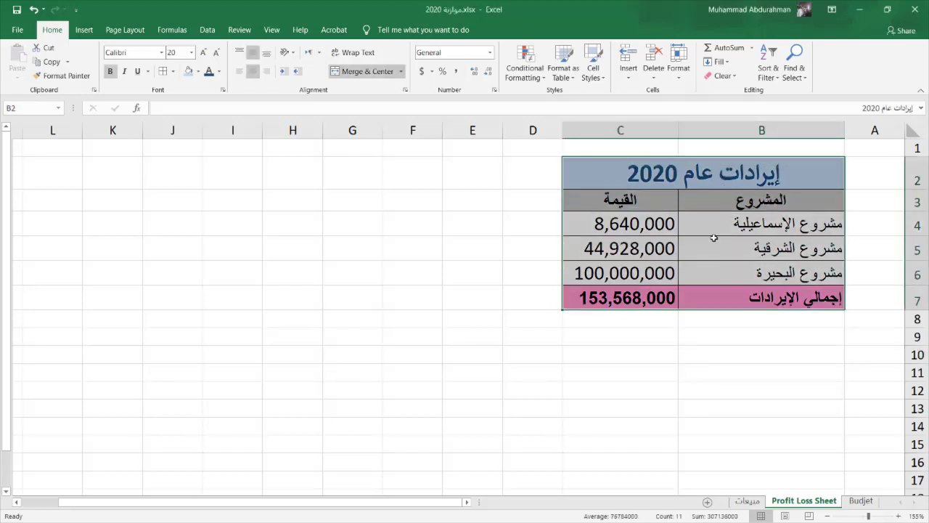
pyautogui.rightClick(714, 238)
pyautogui.click(735, 261)
# Paste the full table at B10 as a trial, then undo that paste.
pyautogui.rightClick(750, 363)
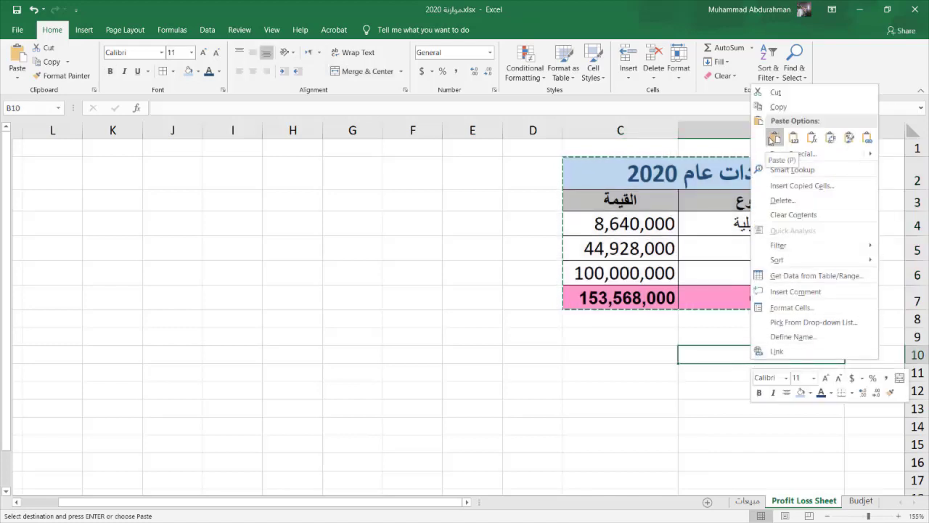
pyautogui.click(771, 138)
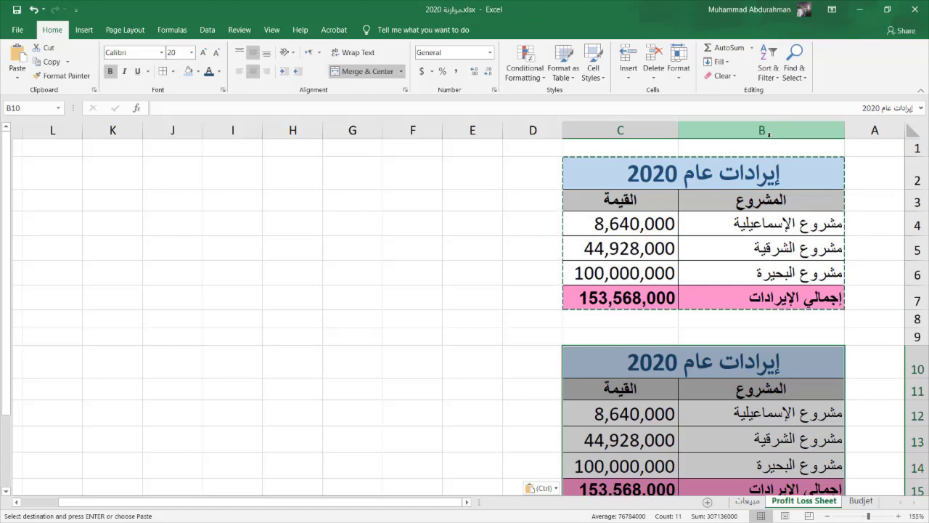
pyautogui.hotkey('ctrl', 'z')
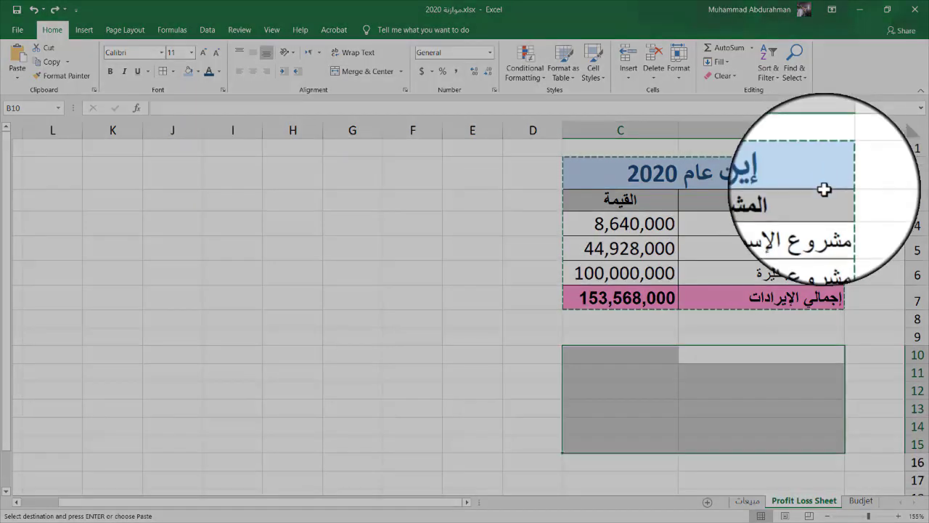
# Paste the table at B10 as values only, comparing C7's SUM with C15's 153568000.
pyautogui.rightClick(791, 353)
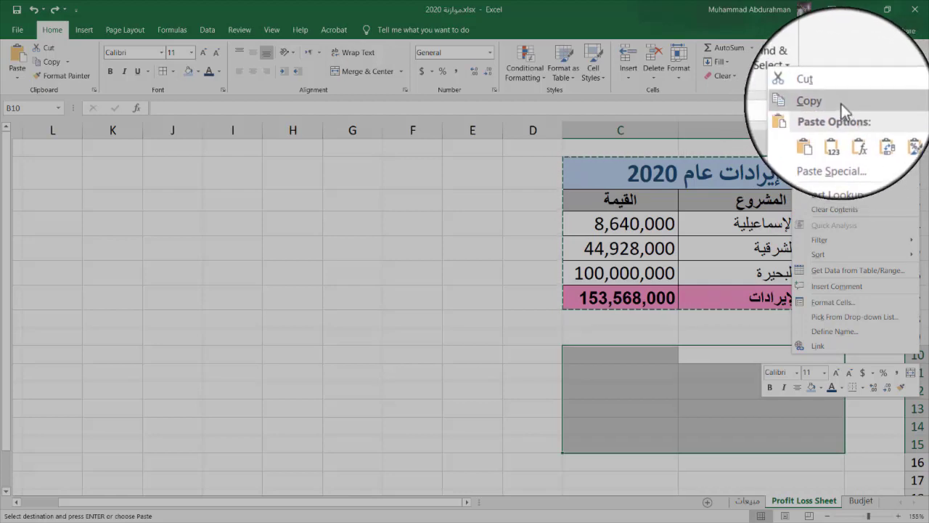
pyautogui.click(817, 135)
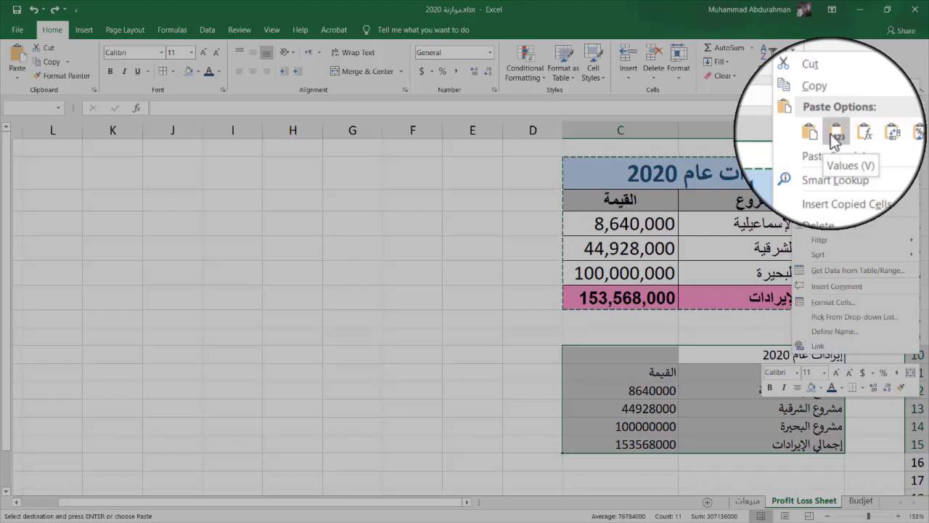
pyautogui.click(818, 134)
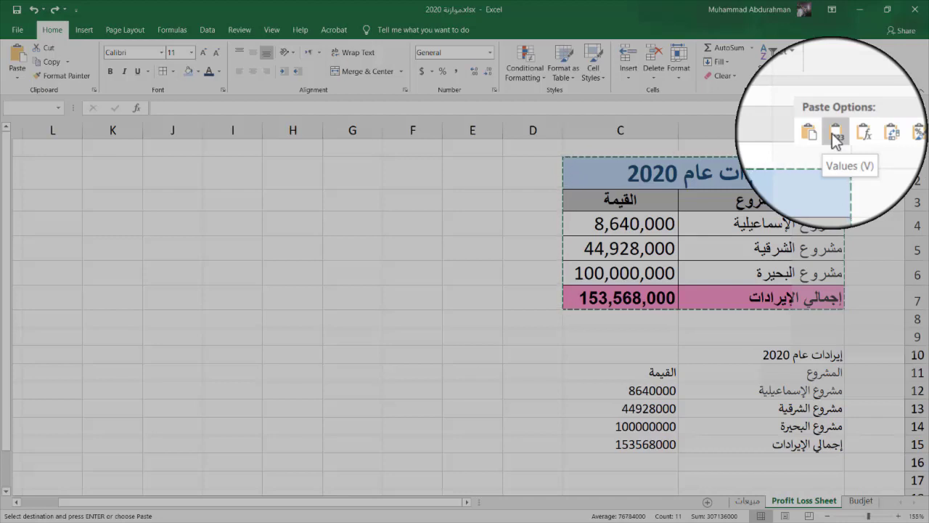
pyautogui.click(835, 134)
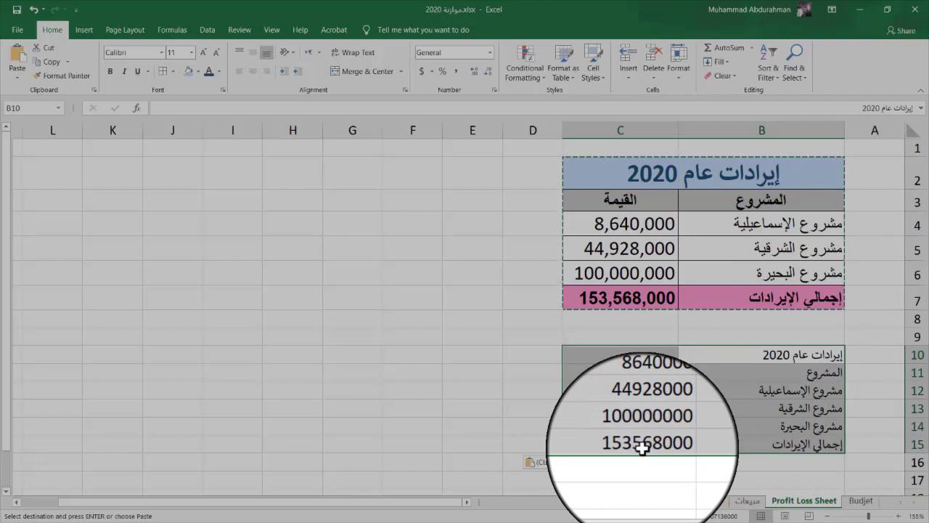
pyautogui.click(616, 296)
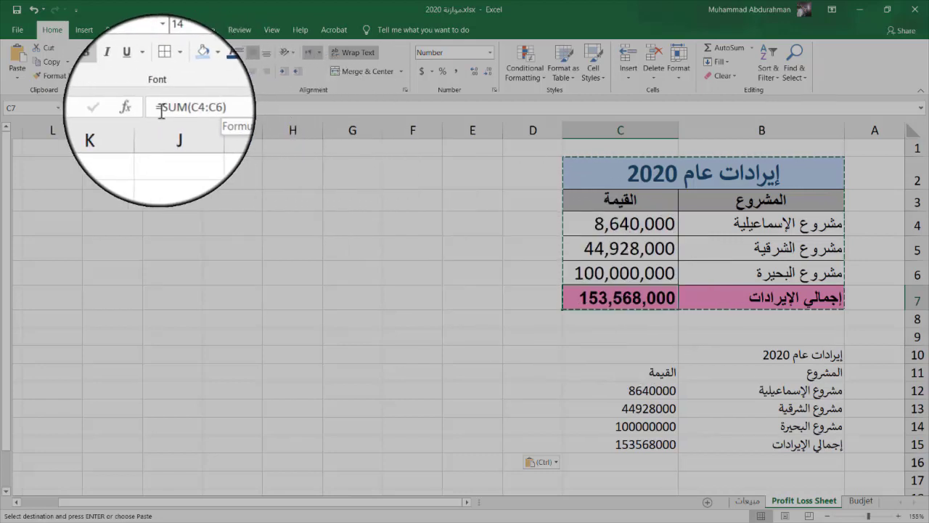
pyautogui.click(626, 446)
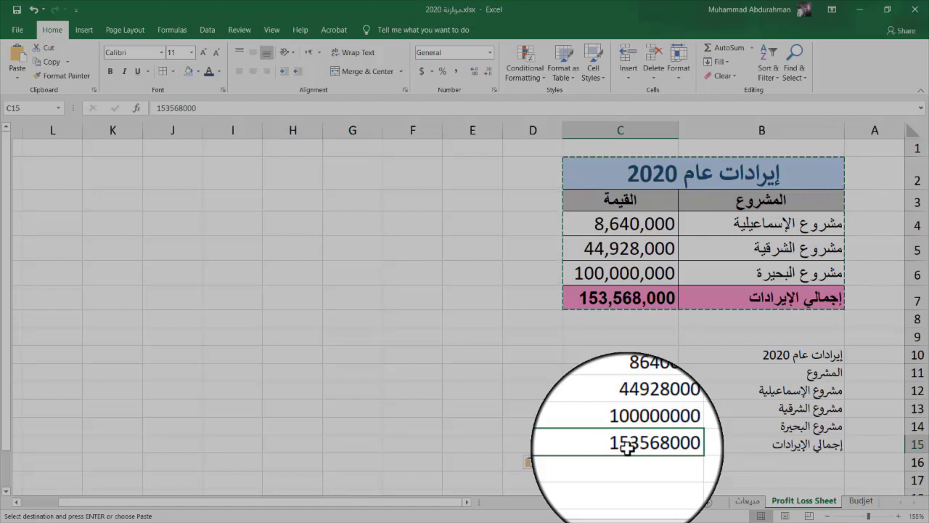
# Re-paste B10:C15 as formulas only so C15 holds =SUM(C12:C14).
pyautogui.moveTo(626, 448); pyautogui.dragTo(688, 354)
pyautogui.rightClick(689, 354)
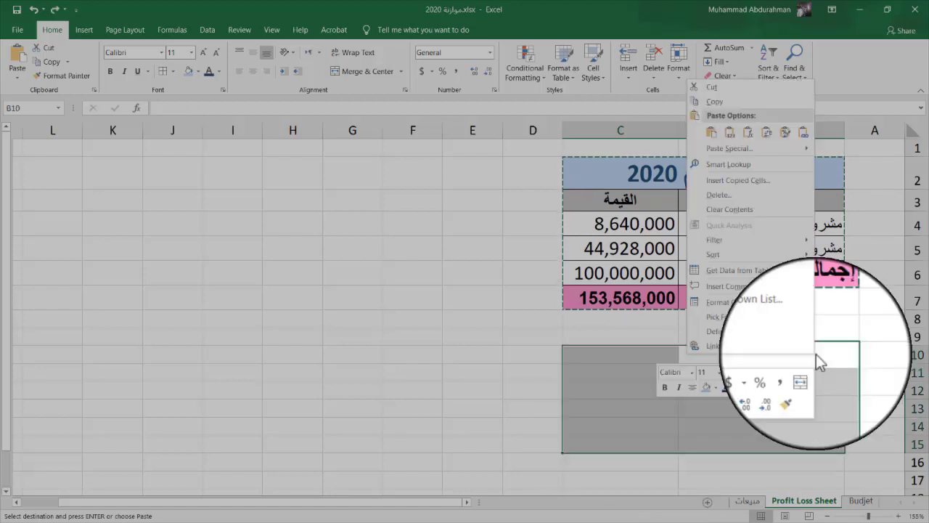
pyautogui.click(748, 132)
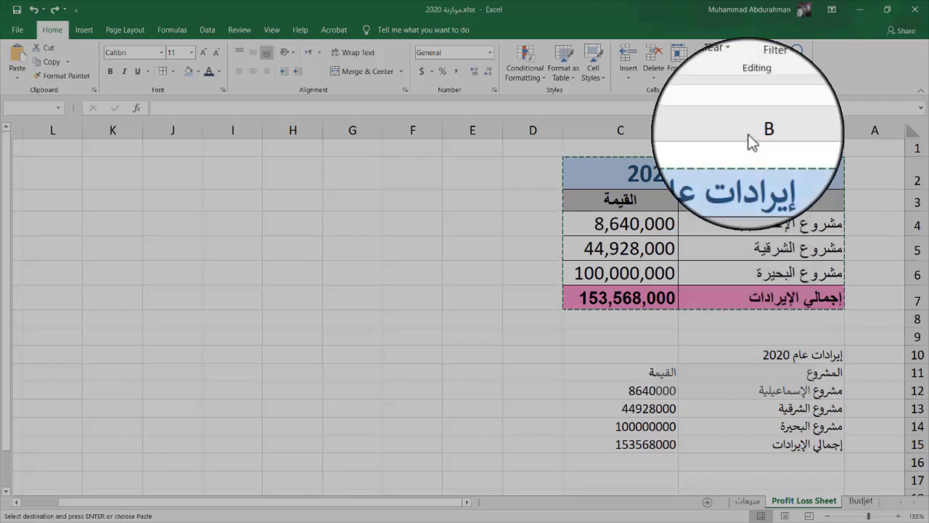
pyautogui.click(632, 444)
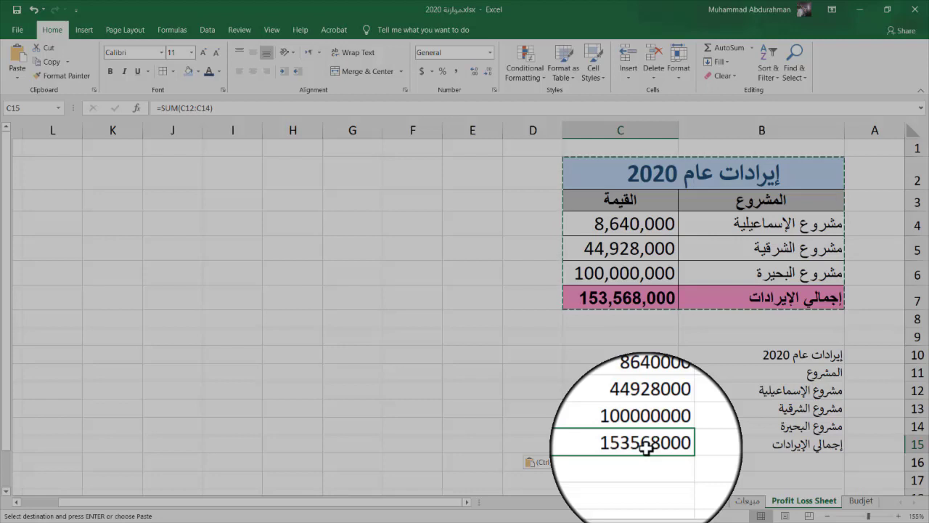
pyautogui.click(807, 357)
# Paste the revenue table transposed at B10, spanning rows 10–11.
pyautogui.rightClick(807, 359)
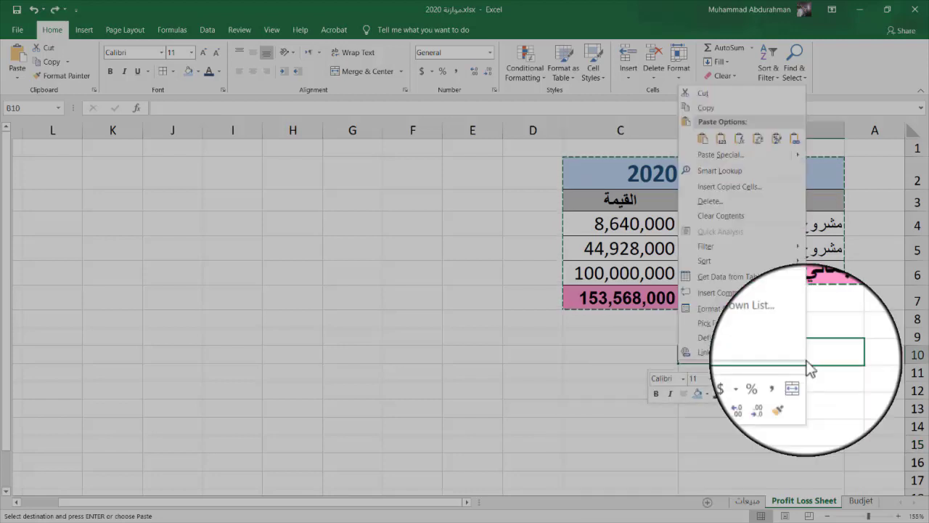
pyautogui.click(758, 139)
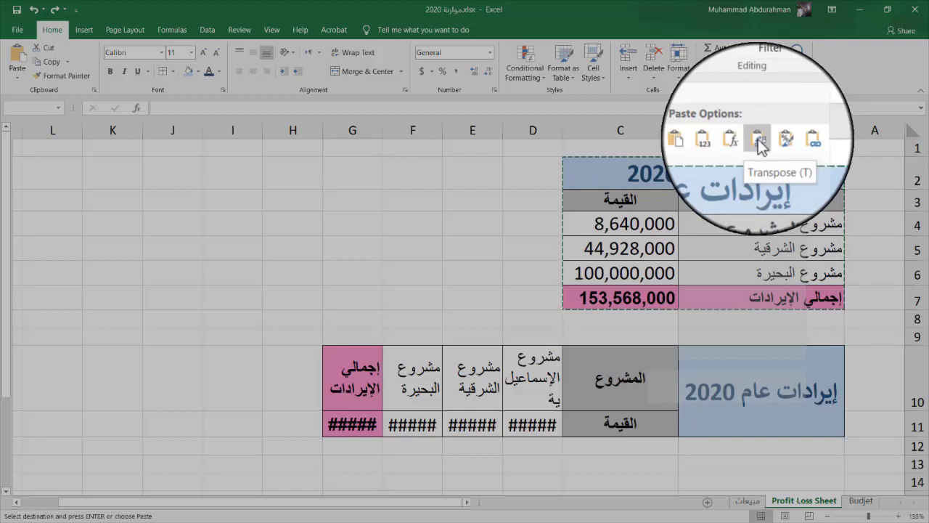
pyautogui.click(759, 142)
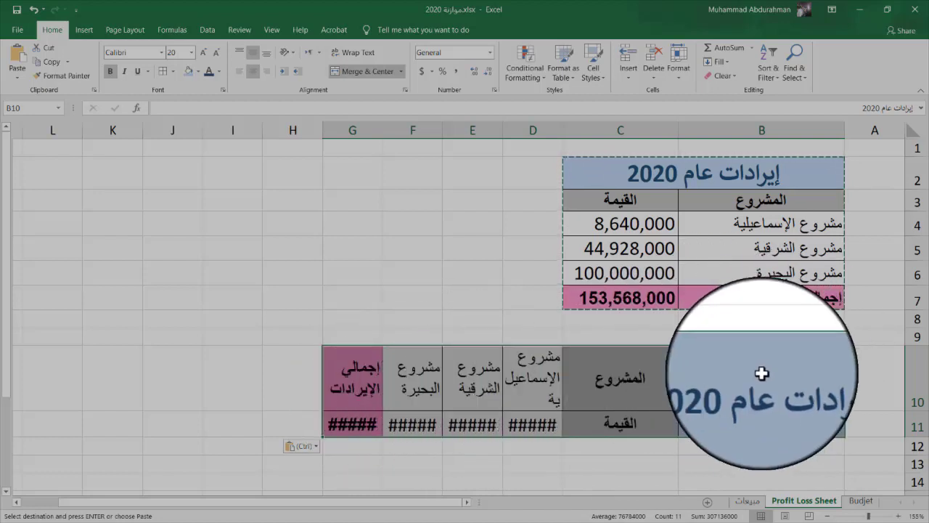
# Copy the transposed table in B10:G11.
pyautogui.moveTo(762, 370); pyautogui.dragTo(377, 386)
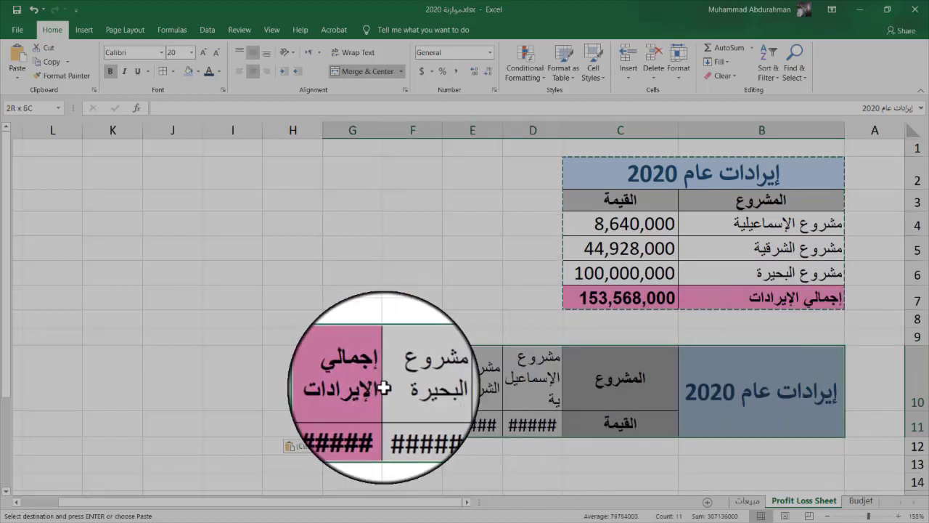
pyautogui.rightClick(443, 384)
pyautogui.click(465, 138)
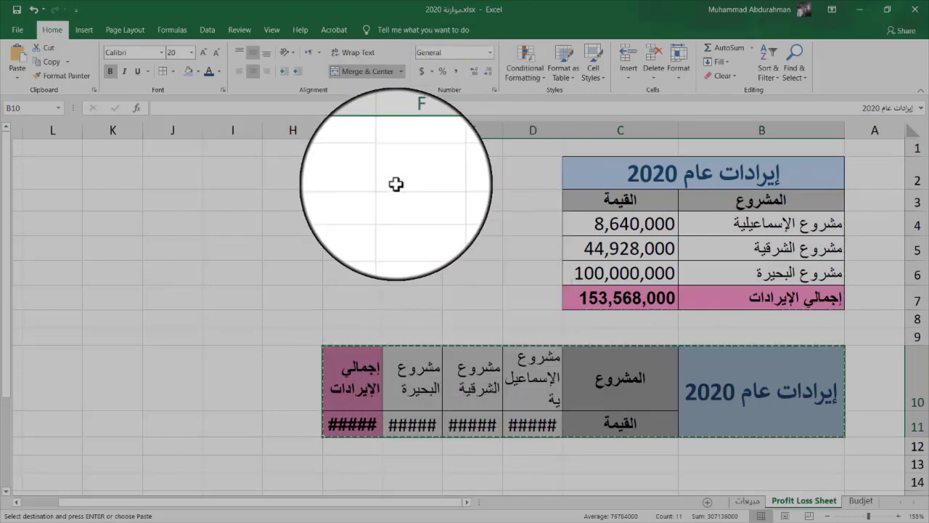
# Paste the transposed table back upright into F2:G7.
pyautogui.click(400, 173)
pyautogui.rightClick(400, 173)
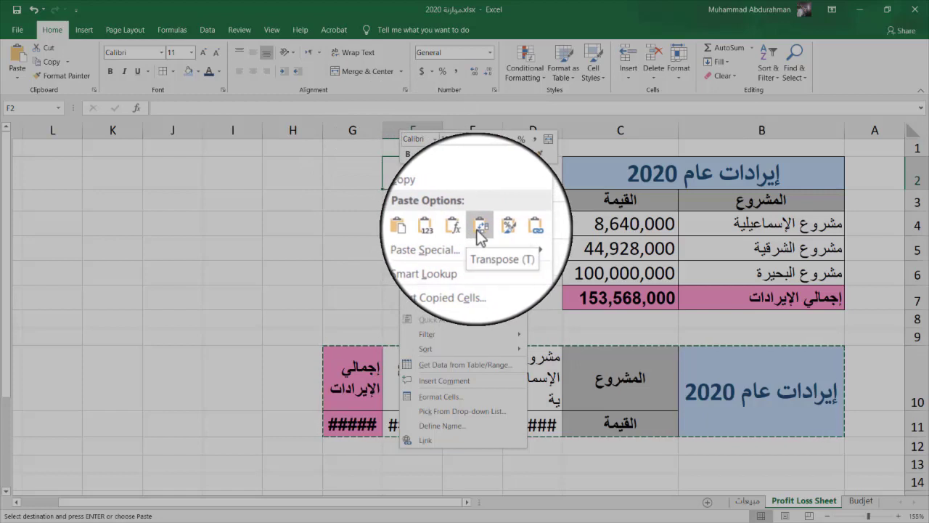
pyautogui.click(461, 227)
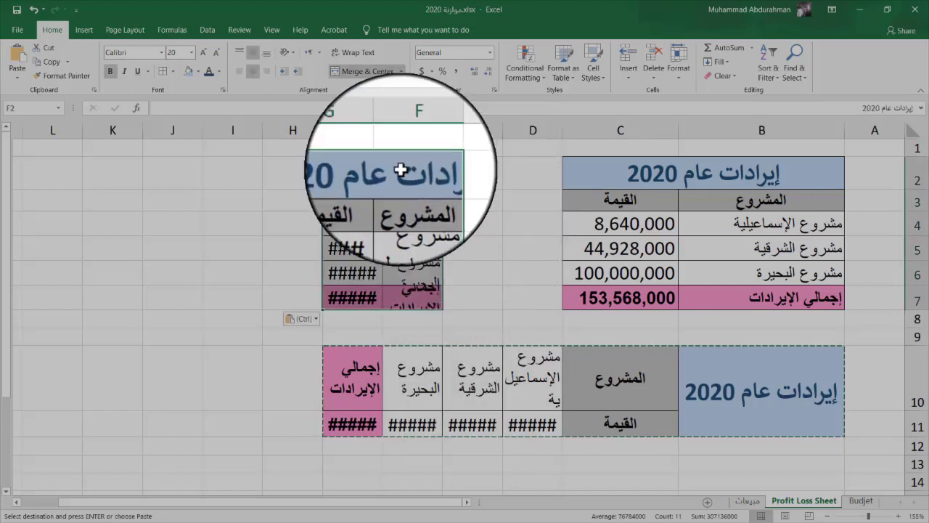
# AutoFit columns G, F and D and widen column E so no ##### remains.
pyautogui.doubleClick(322, 129)
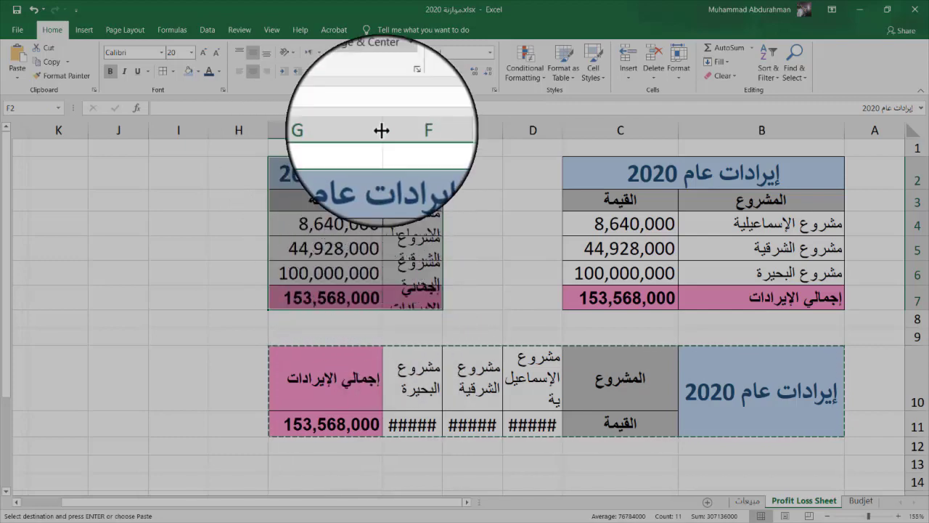
pyautogui.doubleClick(380, 129)
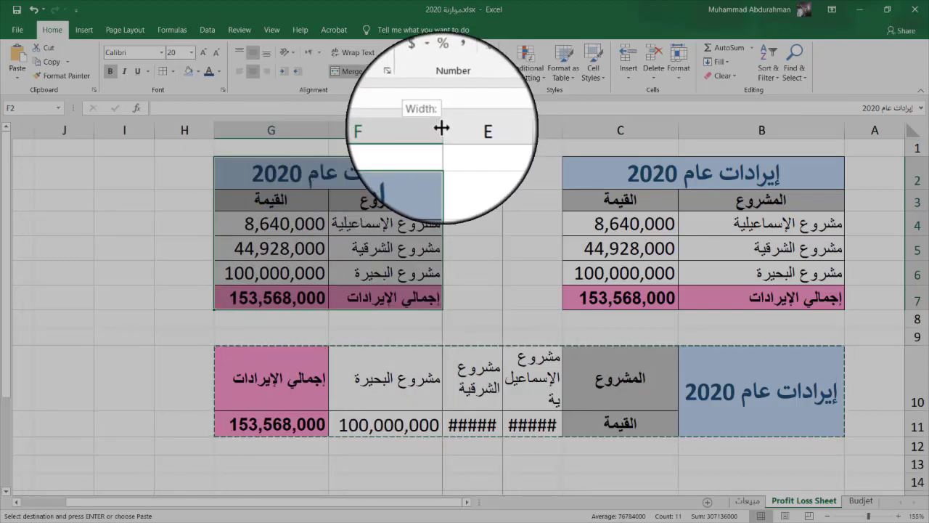
pyautogui.moveTo(444, 130); pyautogui.dragTo(400, 129)
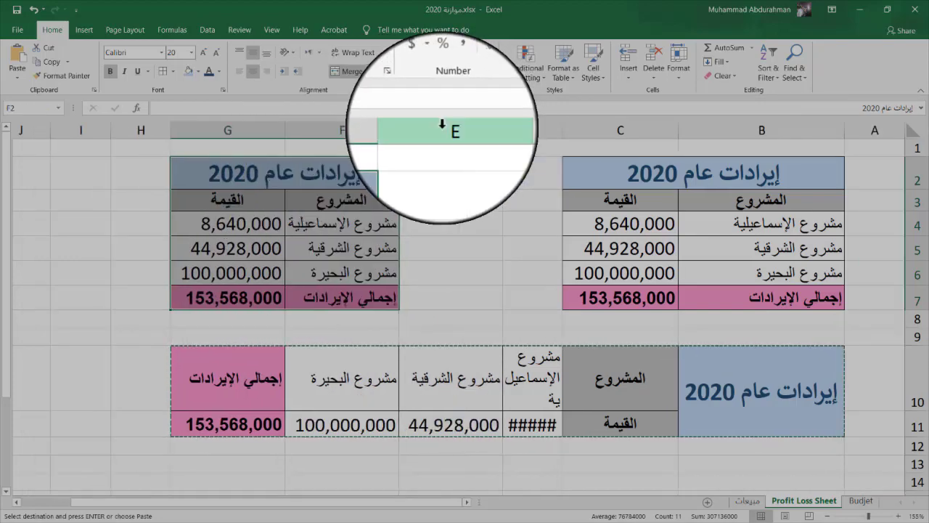
pyautogui.doubleClick(503, 128)
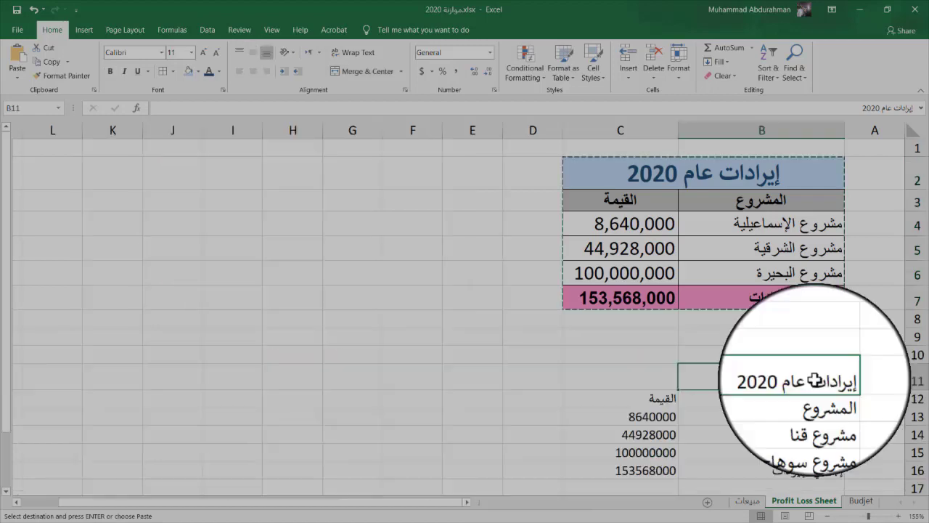
pyautogui.rightClick(812, 381)
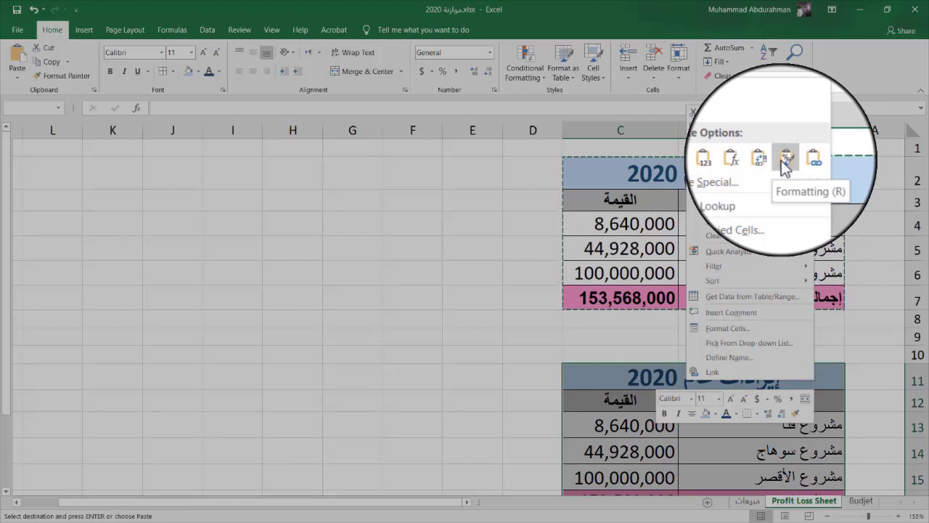
# Apply the original table's shaded title, gray header and pink total formatting to the B11:C16 project list.
pyautogui.press('Escape')
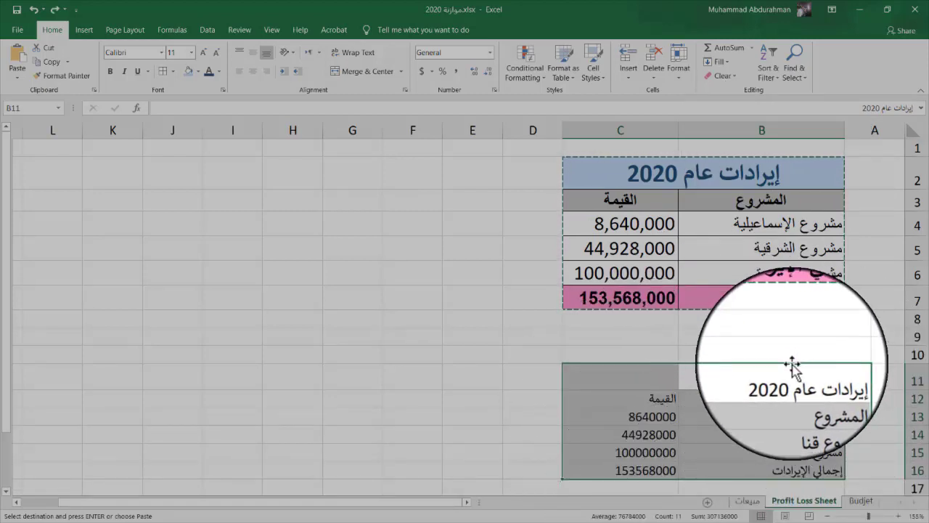
pyautogui.hotkey('ctrl', 'v')
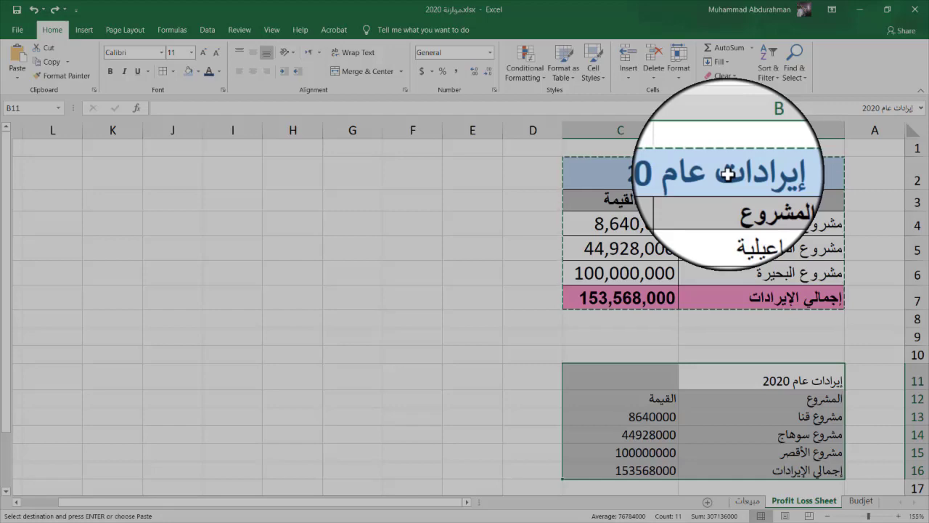
pyautogui.rightClick(806, 374)
pyautogui.click(776, 154)
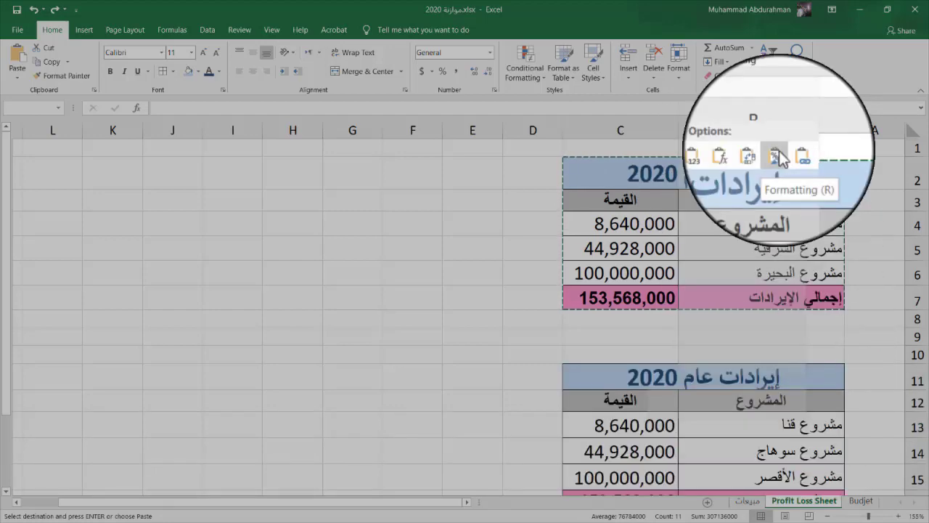
pyautogui.click(776, 153)
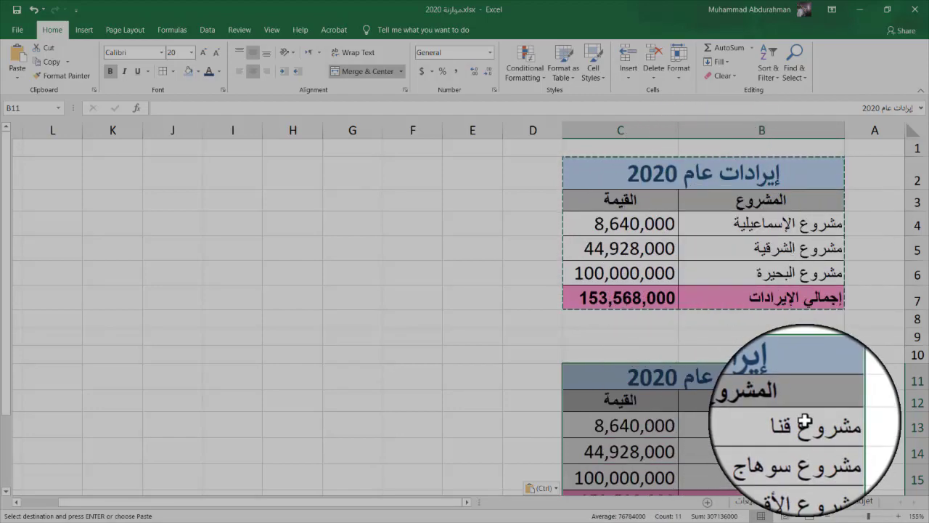
pyautogui.scroll(-1, 705, 444)
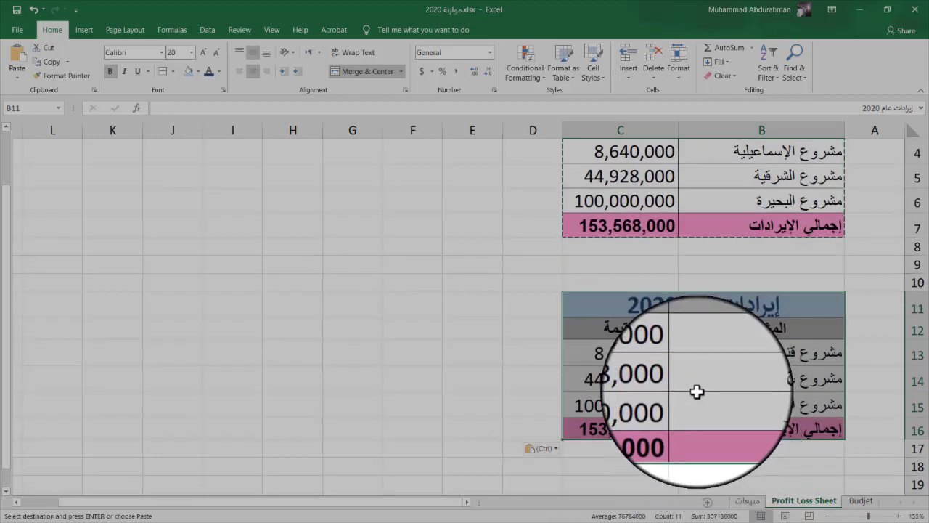
pyautogui.scroll(1, 697, 392)
pyautogui.hotkey('ctrl', 'v')
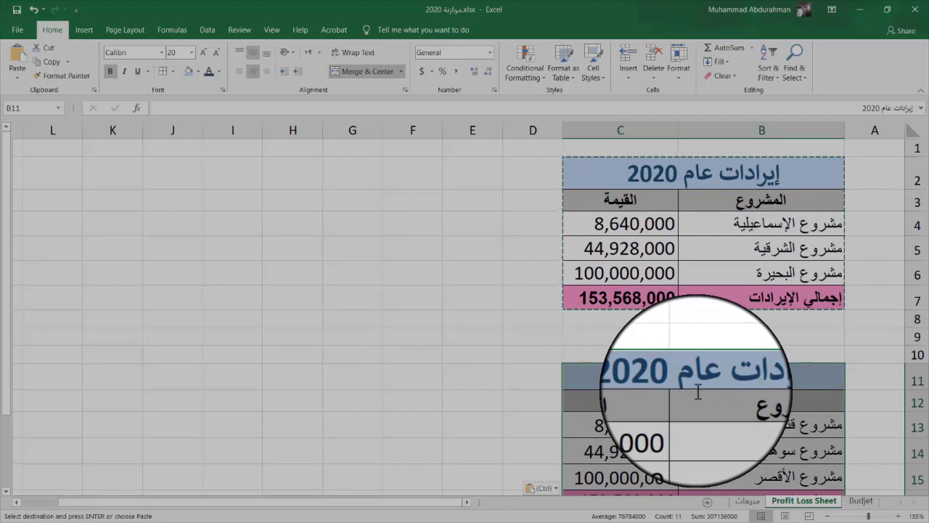
# Undo the B11 paste and paste a link at B10 so B10 contains =B2.
pyautogui.hotkey('ctrl', 'z')
pyautogui.rightClick(788, 358)
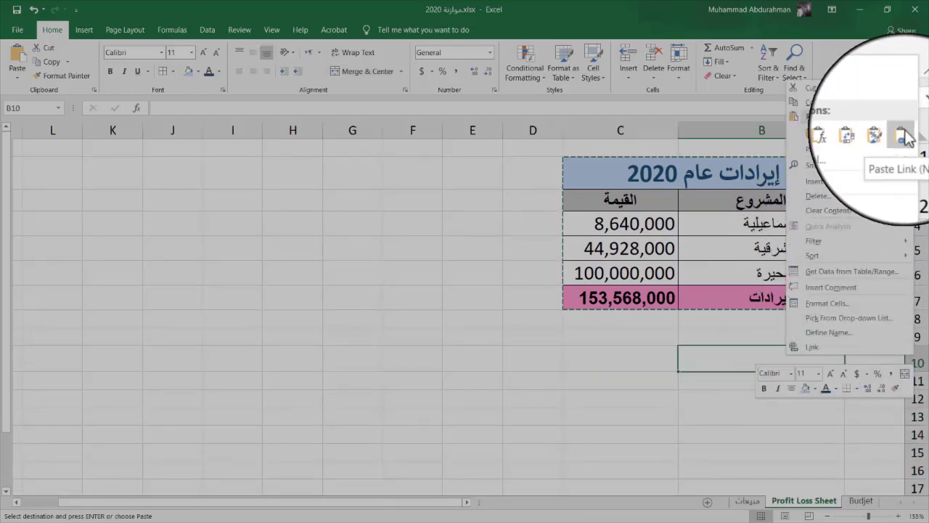
pyautogui.click(901, 136)
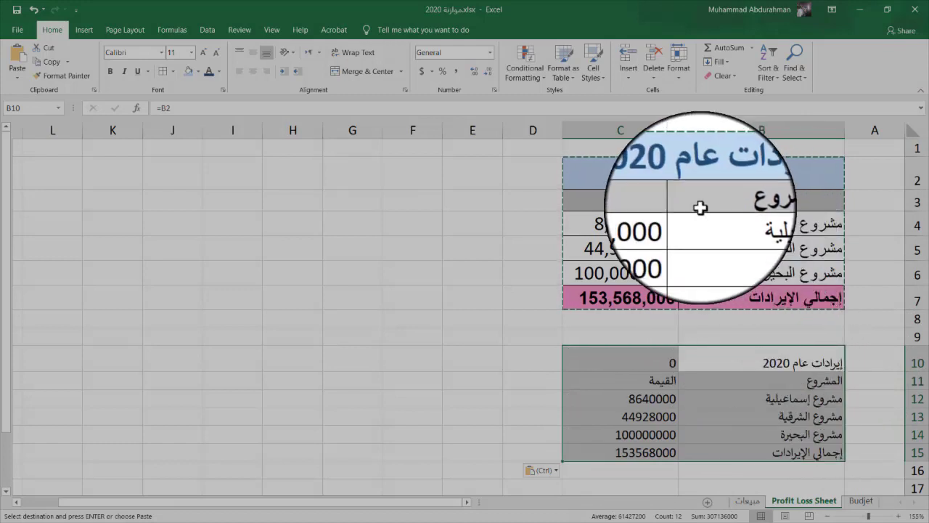
pyautogui.click(735, 366)
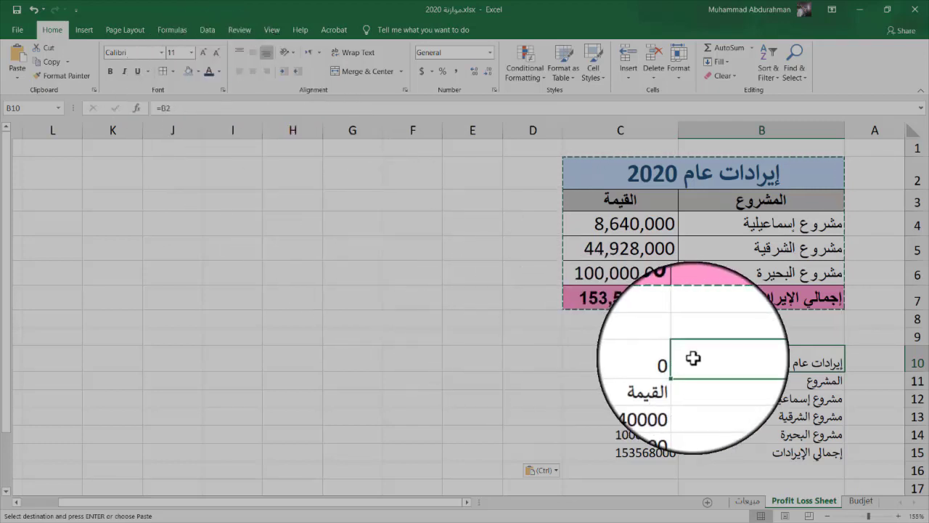
pyautogui.click(701, 380)
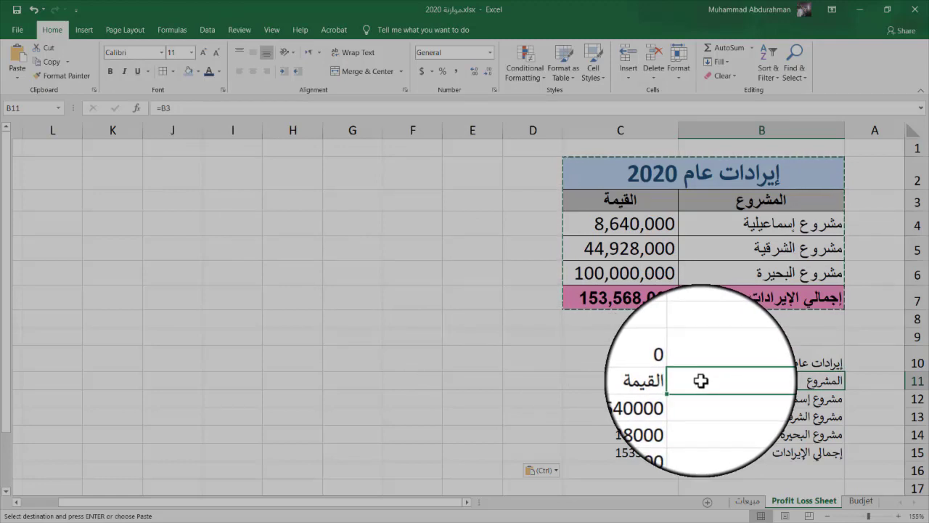
pyautogui.click(710, 398)
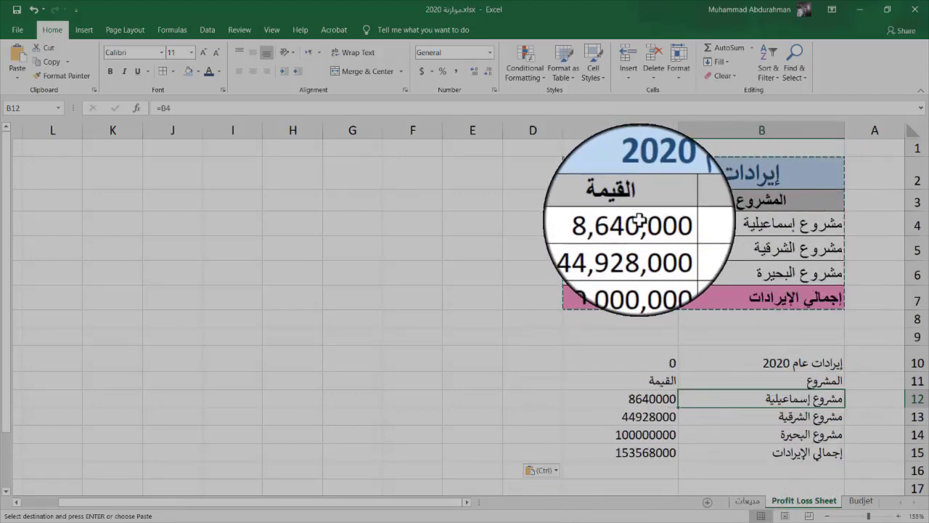
pyautogui.click(755, 203)
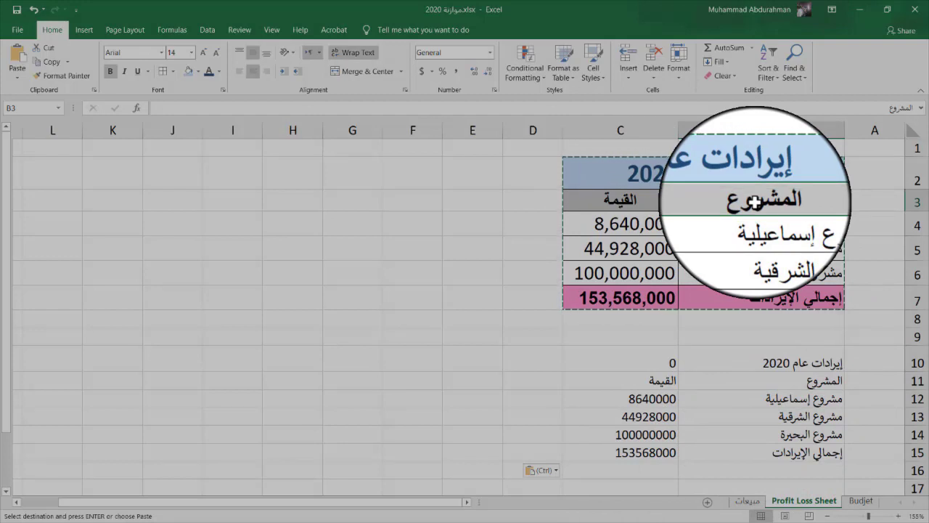
pyautogui.press('Delete')
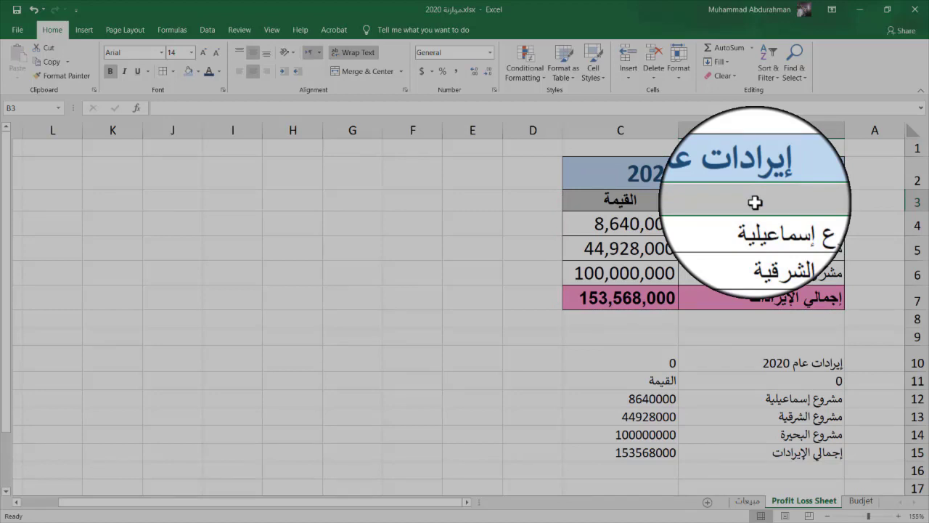
pyautogui.hotkey('ctrl', 'z')
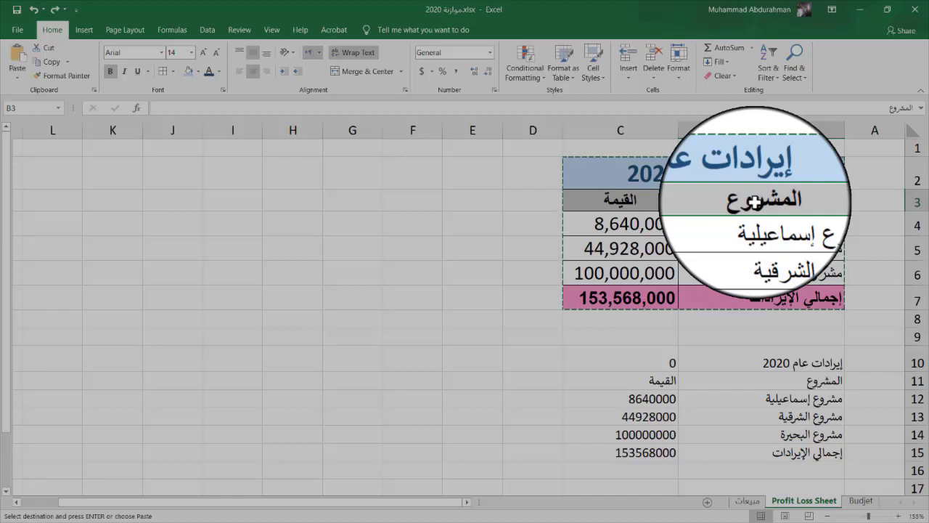